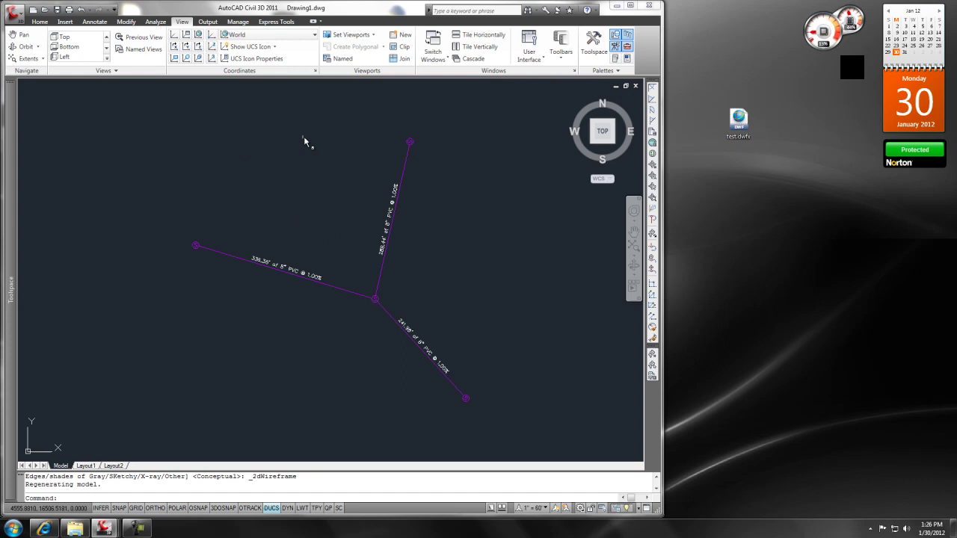
# Step: Turn to a southwest isometric view, zoom in, and apply the Conceptual visual style
pyautogui.click(591, 142)
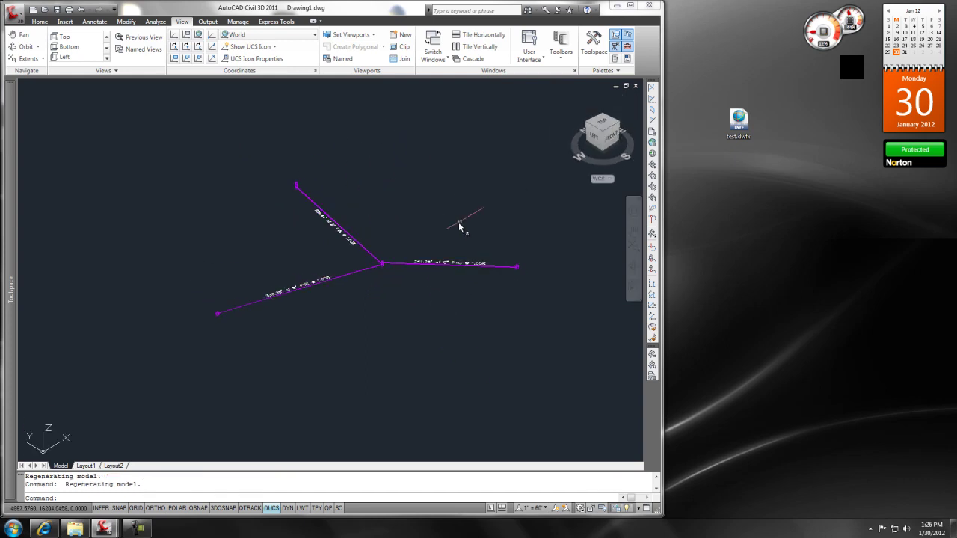
pyautogui.scroll(2, 381, 283)
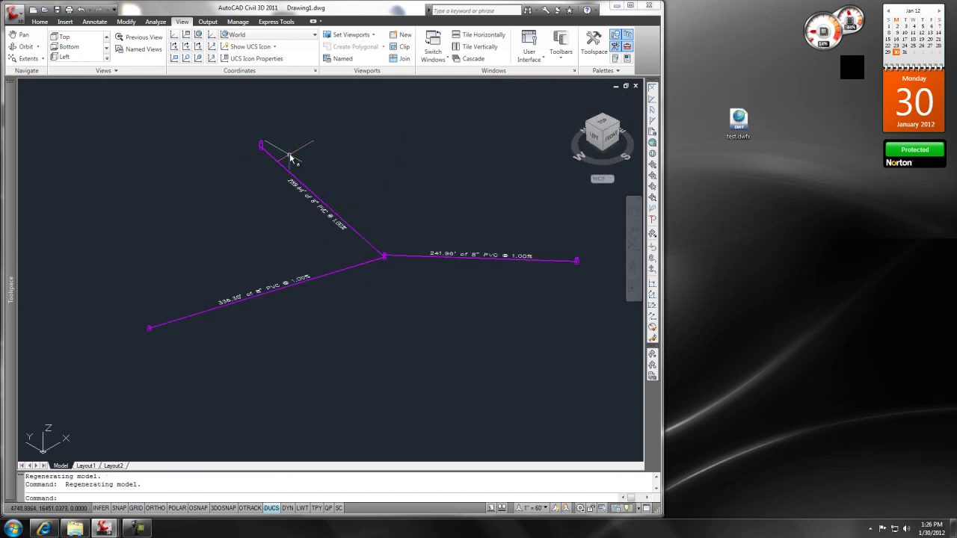
pyautogui.click(131, 72)
pyautogui.click(143, 83)
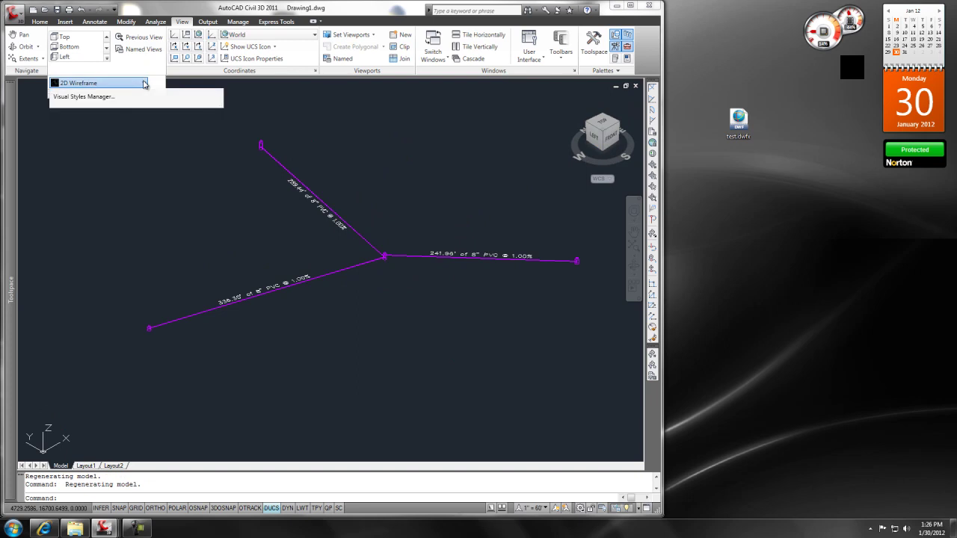
pyautogui.click(190, 108)
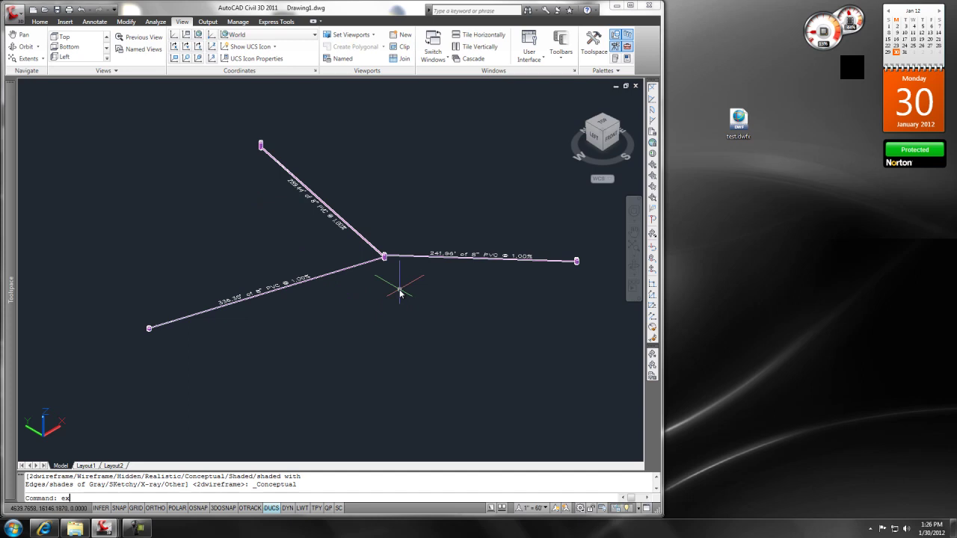
# Step: Start EXPORT and set the file type to 3D DWFx (*.dwfx) for Drawing1.dwfx
pyautogui.press('Return')
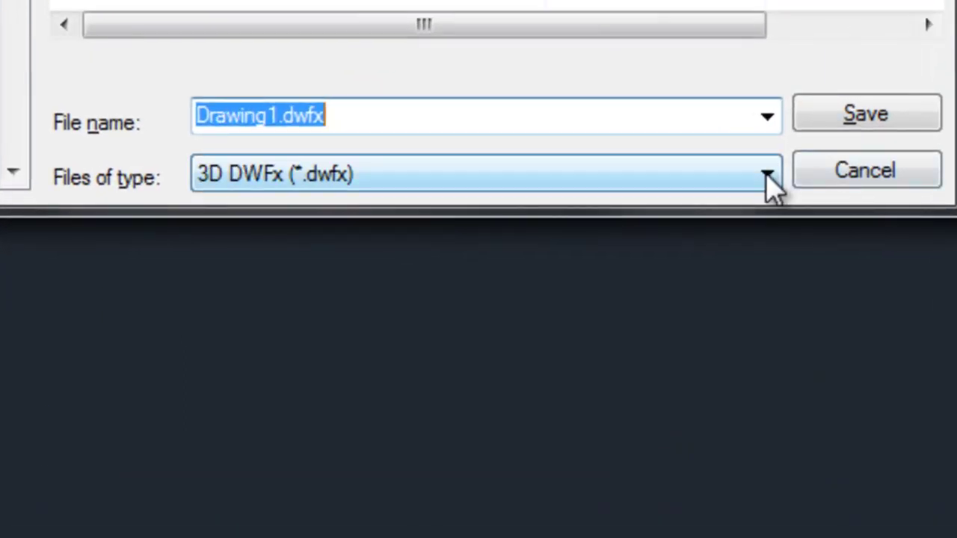
pyautogui.click(766, 174)
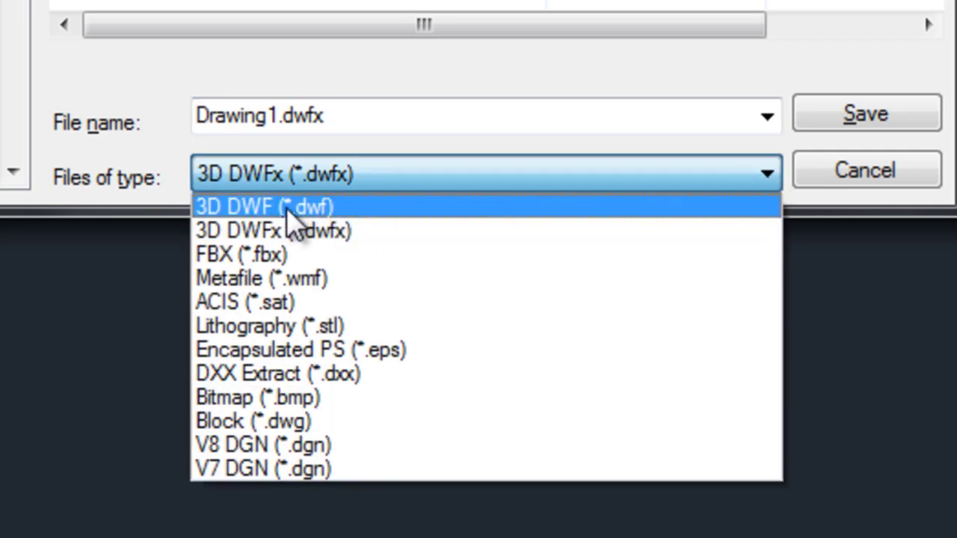
pyautogui.click(329, 234)
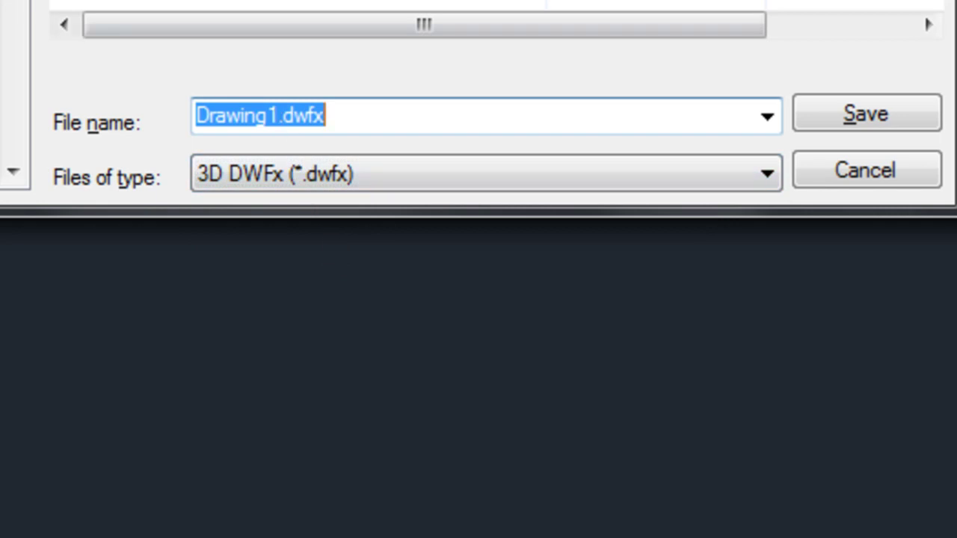
# Step: Replace Drawing1 in the export file name with 'test', fixing a stray x
pyautogui.press('Escape')
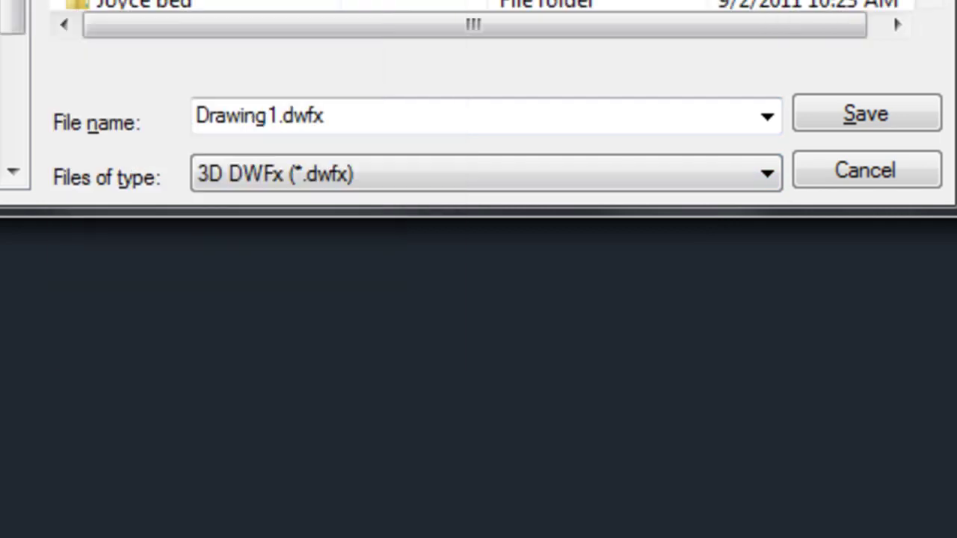
pyautogui.doubleClick(277, 124)
pyautogui.click(278, 133)
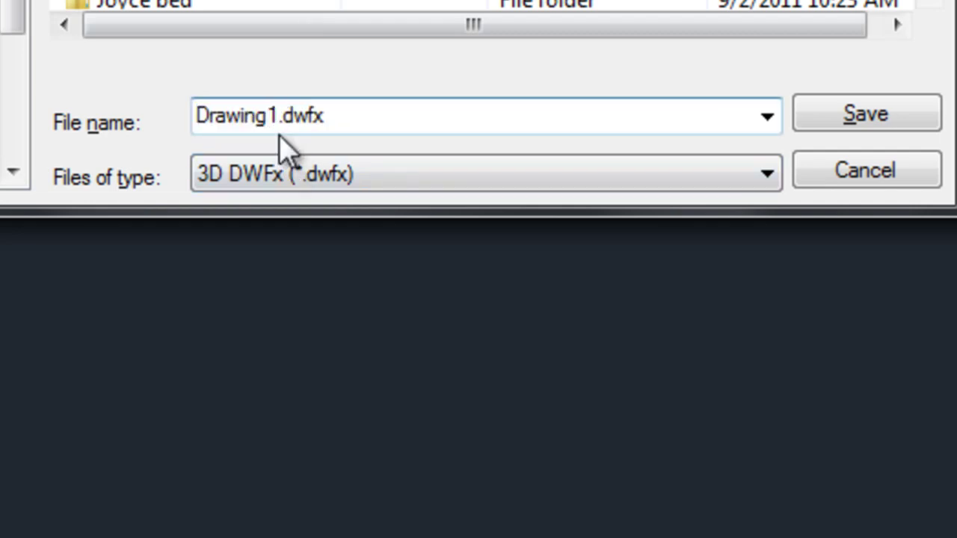
pyautogui.press('BackSpace')
pyautogui.press('BackSpace')
pyautogui.press('BackSpace')
pyautogui.press('BackSpace')
pyautogui.press('BackSpace')
pyautogui.press('BackSpace')
pyautogui.press('BackSpace')
pyautogui.press('BackSpace')
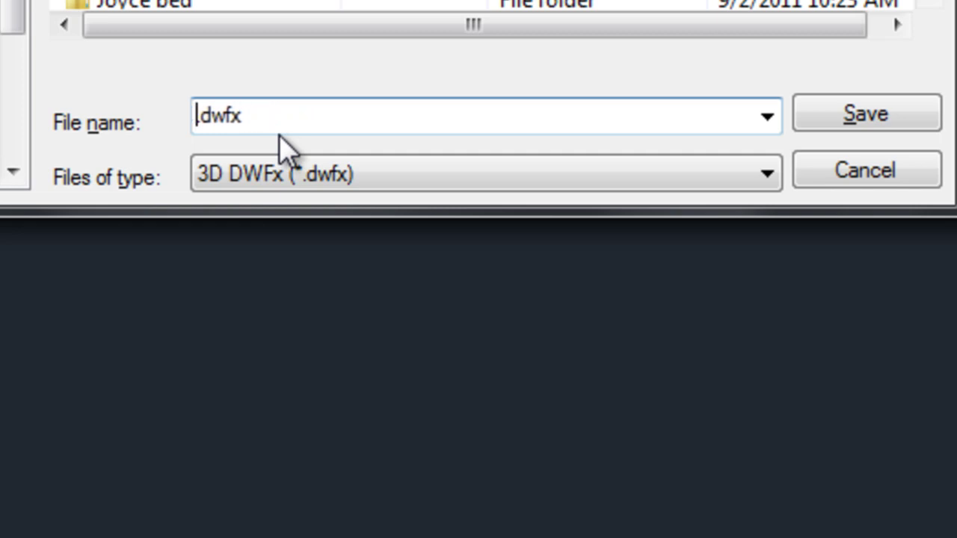
pyautogui.write('text')
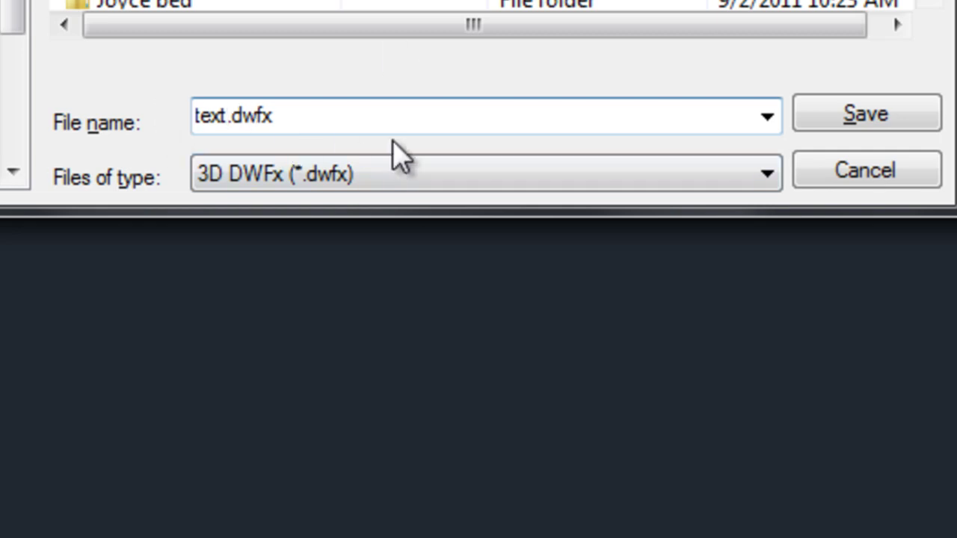
pyautogui.click(221, 116)
pyautogui.press('BackSpace')
# Step: Save the export as test.dwfx and dismiss the Design Review update notice
pyautogui.write('s')
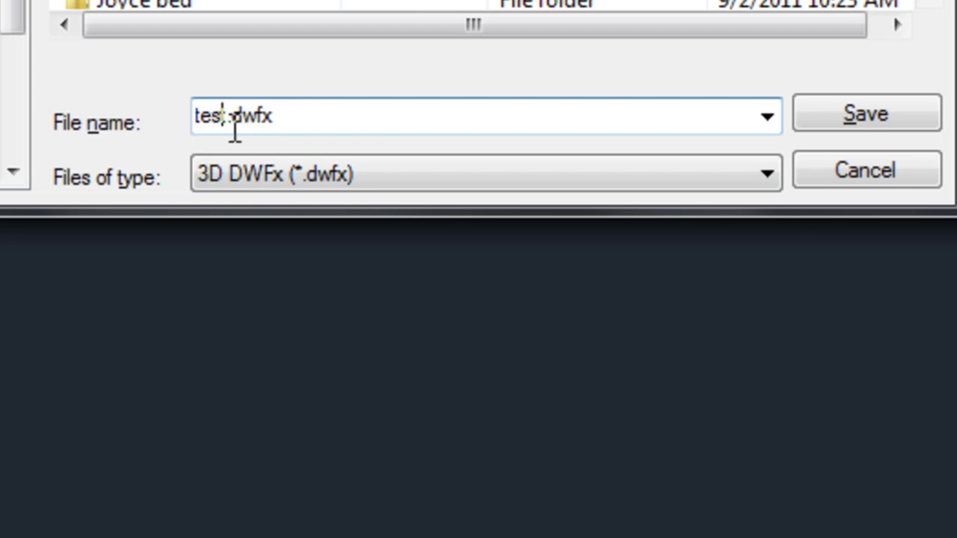
pyautogui.click(869, 127)
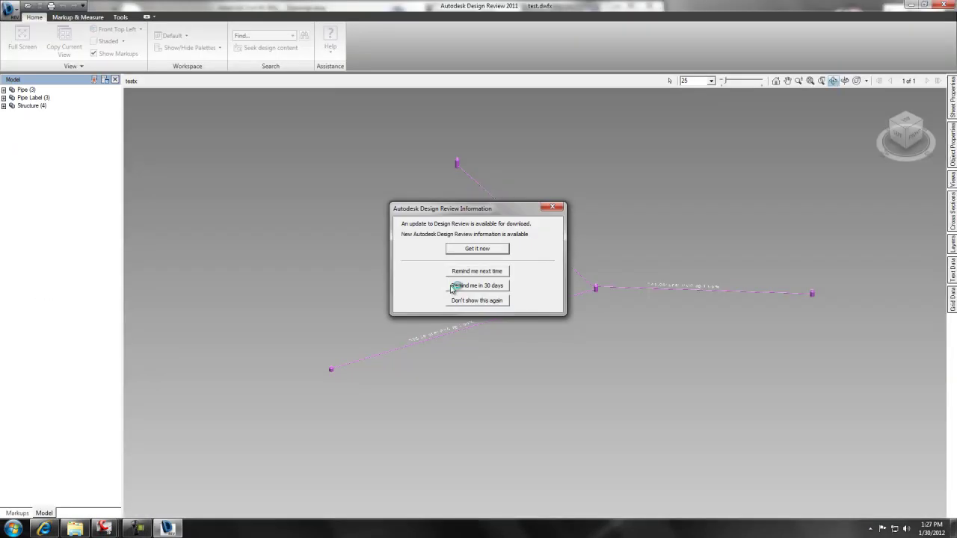
pyautogui.click(553, 209)
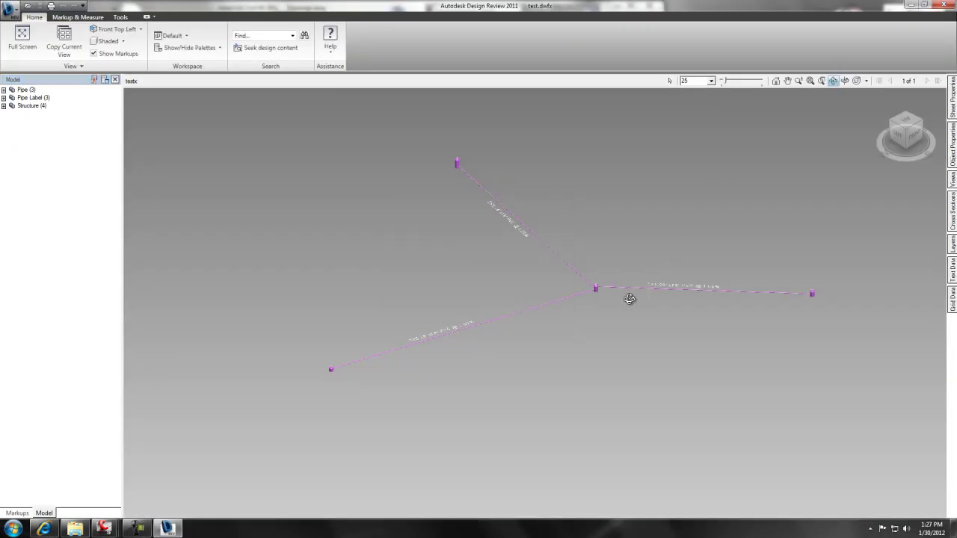
# Step: Orbit the pipe network and set the Full Navigation Wheel pivot on the pipe junction
pyautogui.moveTo(613, 298)
pyautogui.mouseDown()
pyautogui.moveTo(593, 293)
pyautogui.moveTo(621, 306)
pyautogui.moveTo(598, 293)
pyautogui.mouseUp()
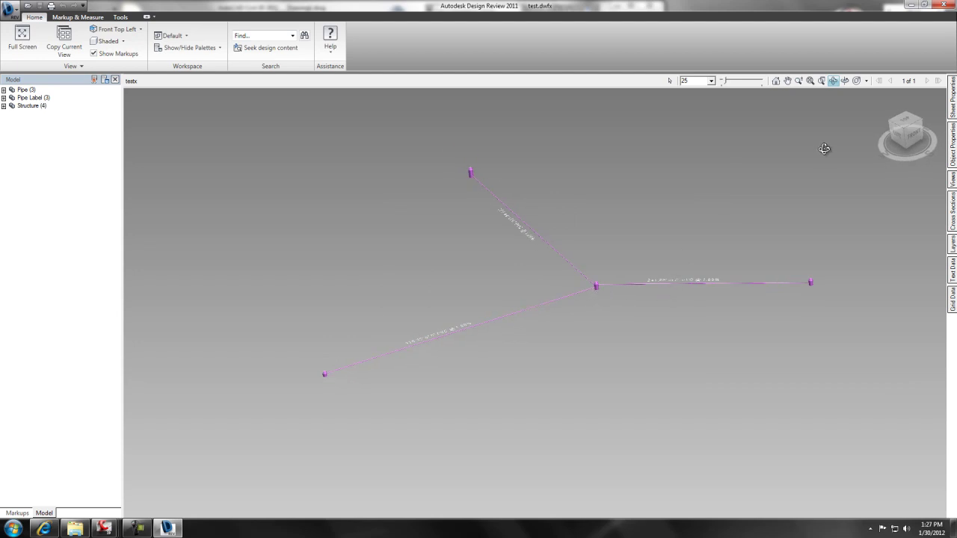
pyautogui.click(866, 81)
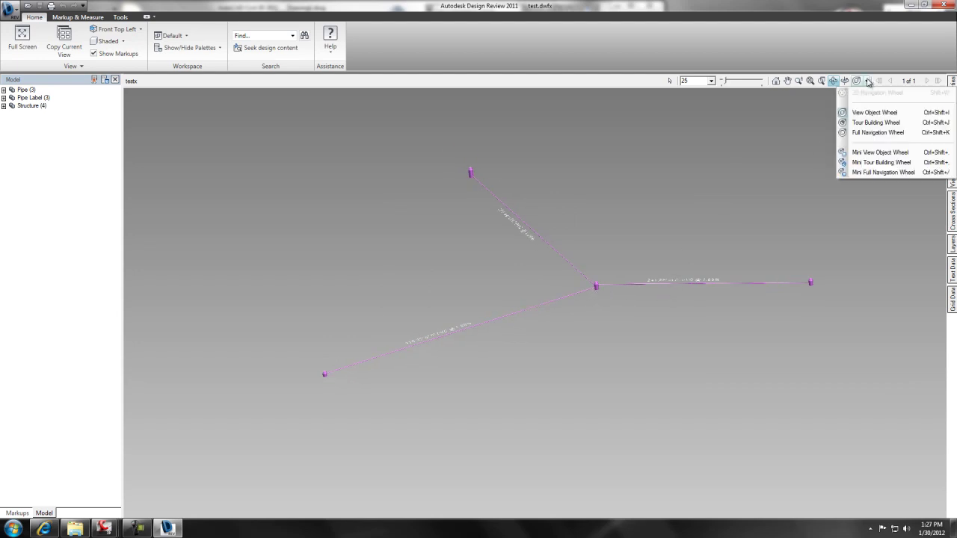
pyautogui.click(865, 133)
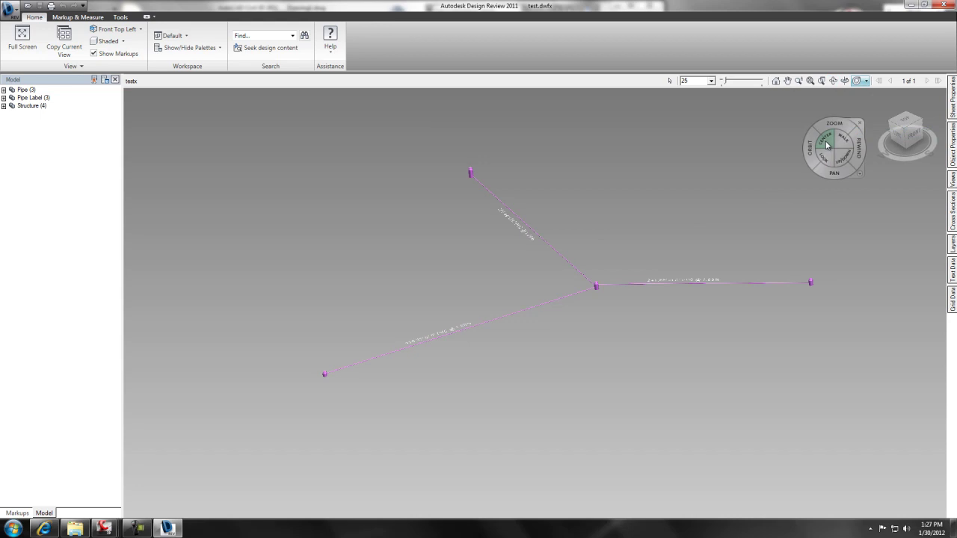
pyautogui.moveTo(825, 144); pyautogui.dragTo(598, 315)
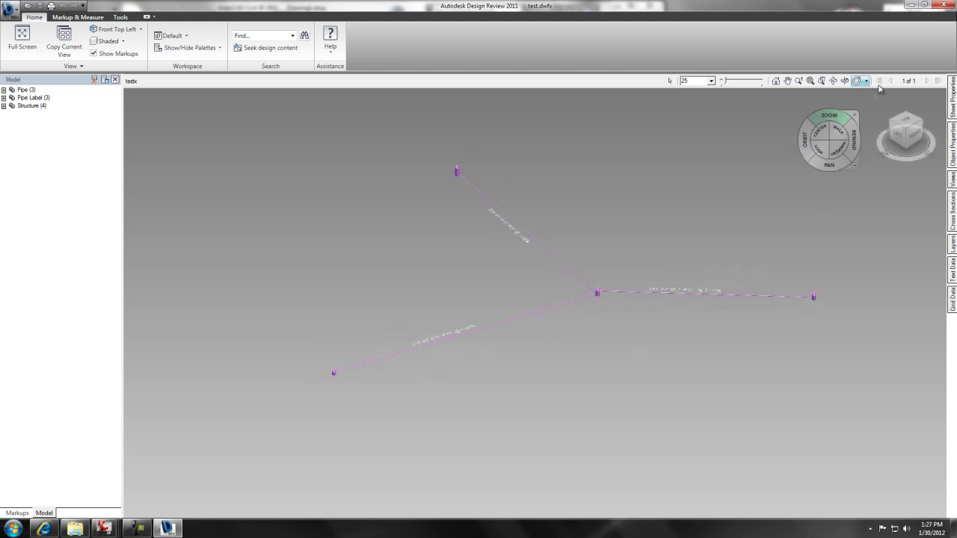
# Step: Close Design Review, minimize AutoCAD, and load test.dwfx into Internet Explorer
pyautogui.click(943, 4)
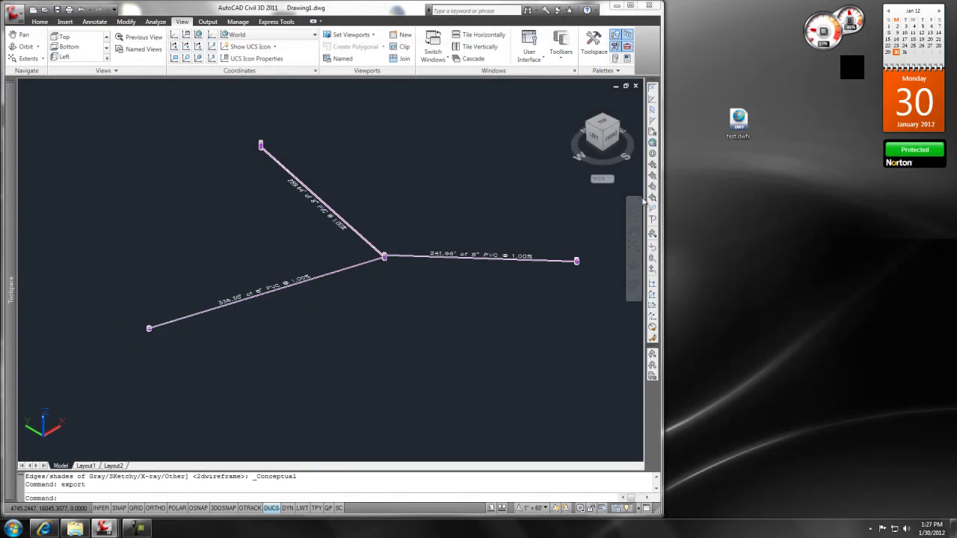
pyautogui.click(618, 8)
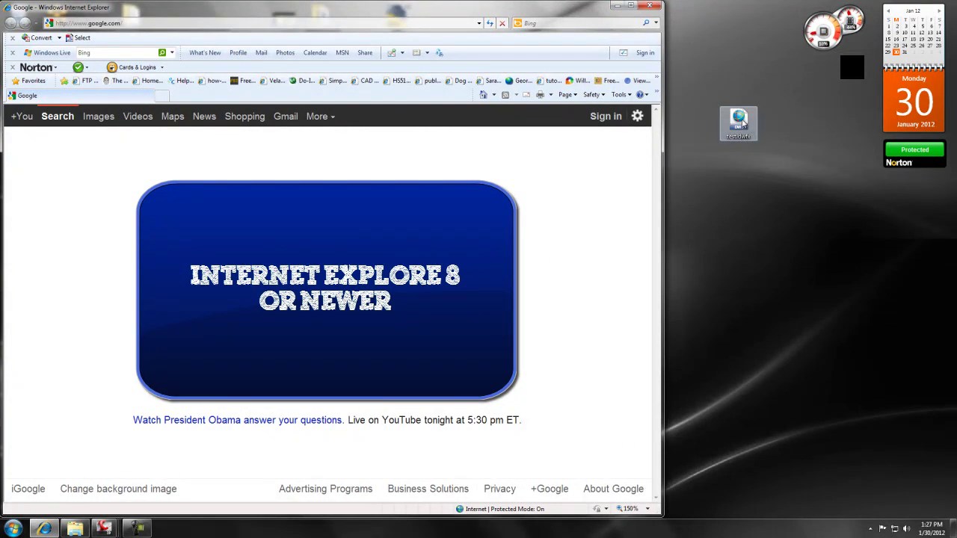
pyautogui.moveTo(742, 122); pyautogui.dragTo(524, 239)
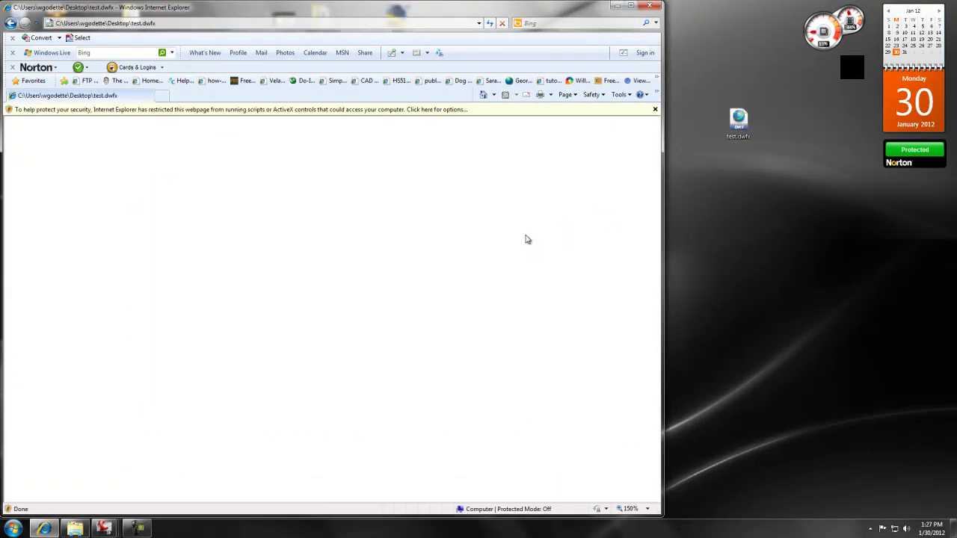
# Step: Allow the blocked content in Internet Explorer and confirm with Yes
pyautogui.click(362, 112)
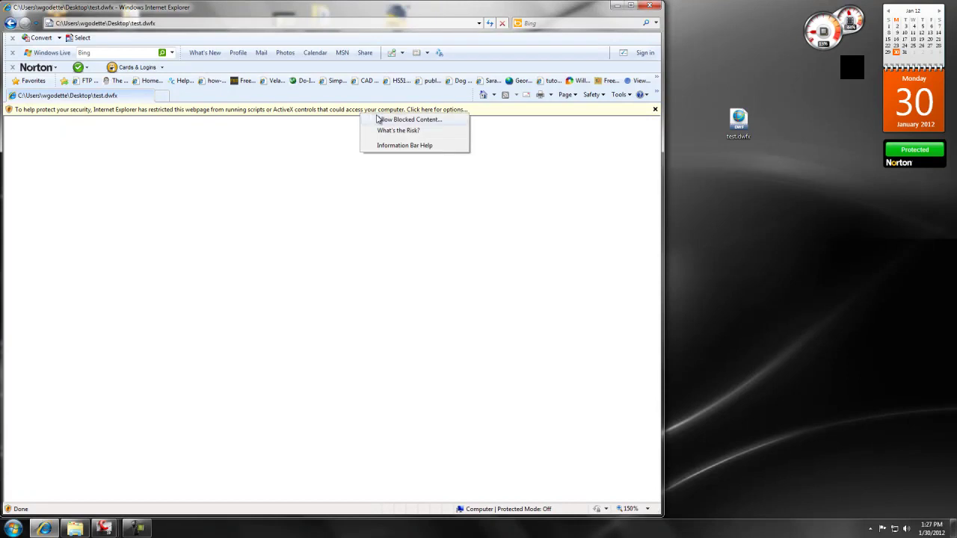
pyautogui.click(380, 119)
pyautogui.click(514, 308)
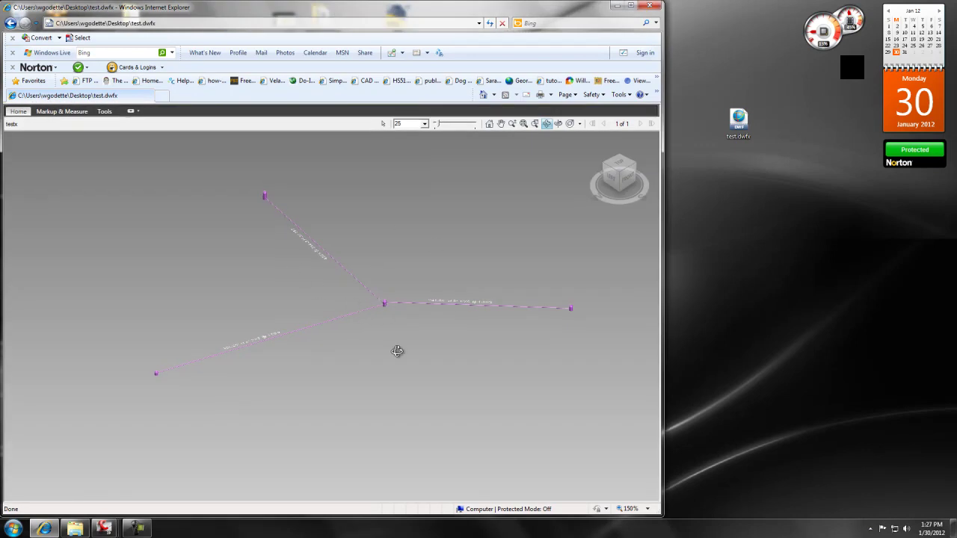
# Step: Bring up the Full Navigation Wheel and center its pivot on the pipe junction
pyautogui.click(580, 125)
pyautogui.click(598, 179)
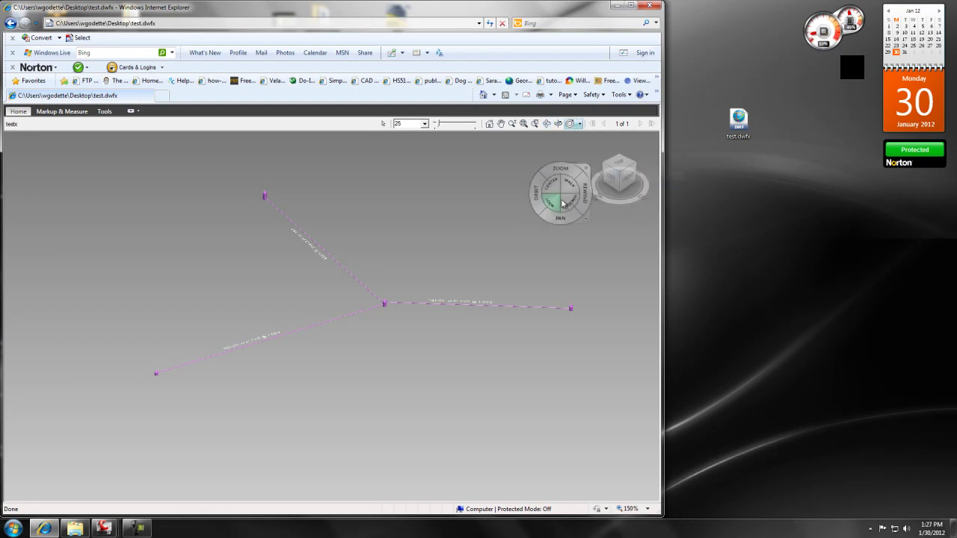
pyautogui.click(439, 288)
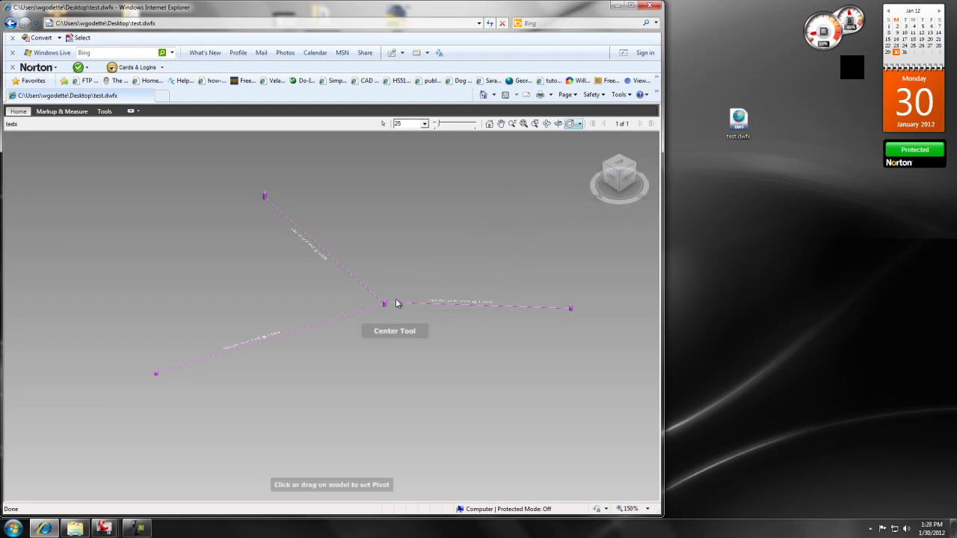
pyautogui.click(385, 302)
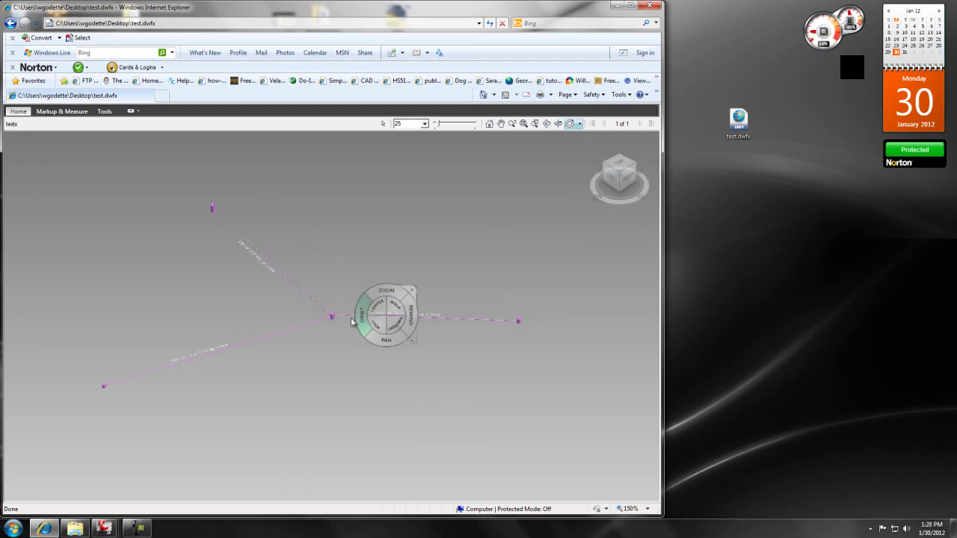
# Step: Orbit and zoom in on the 241.96' 8" PVC pipe and its manhole
pyautogui.moveTo(346, 320); pyautogui.dragTo(394, 303)
pyautogui.scroll(5, 394, 303)
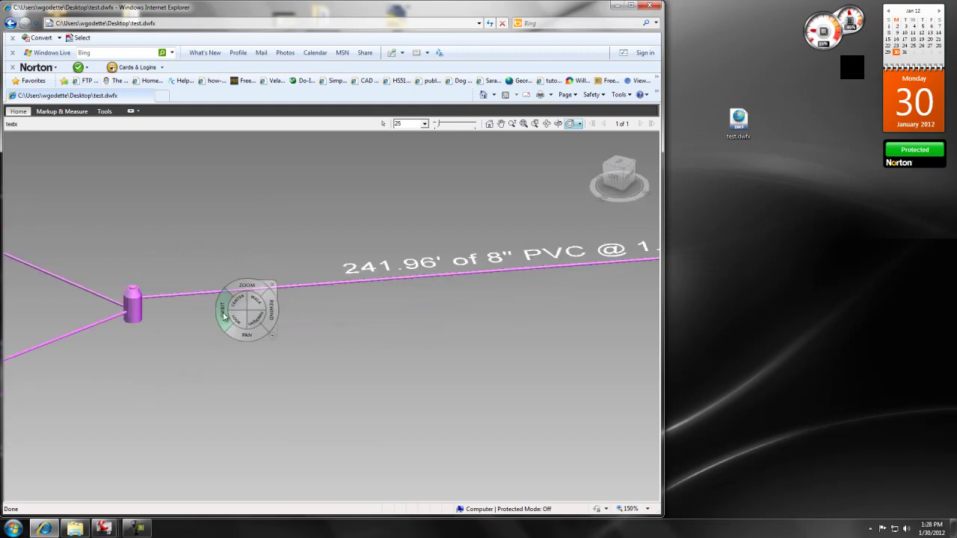
pyautogui.moveTo(133, 321); pyautogui.dragTo(222, 296)
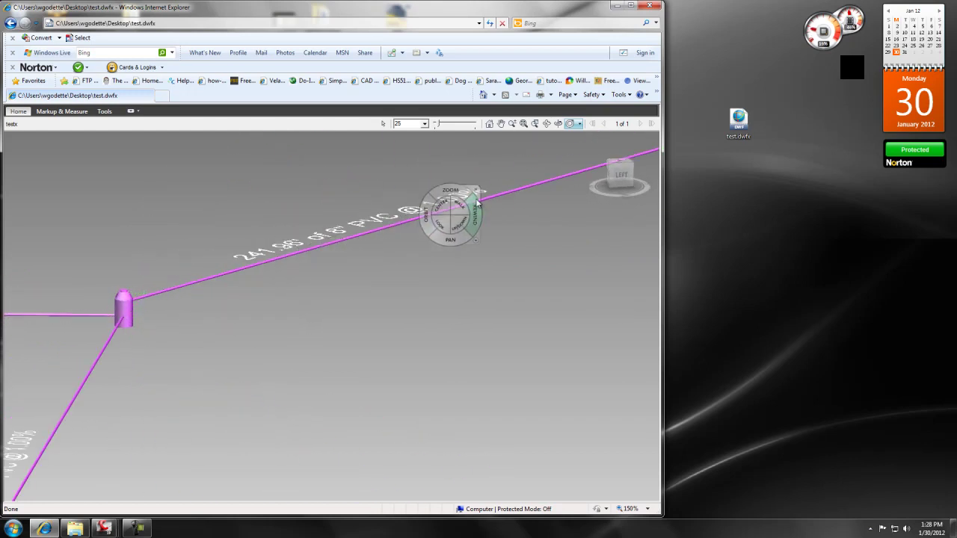